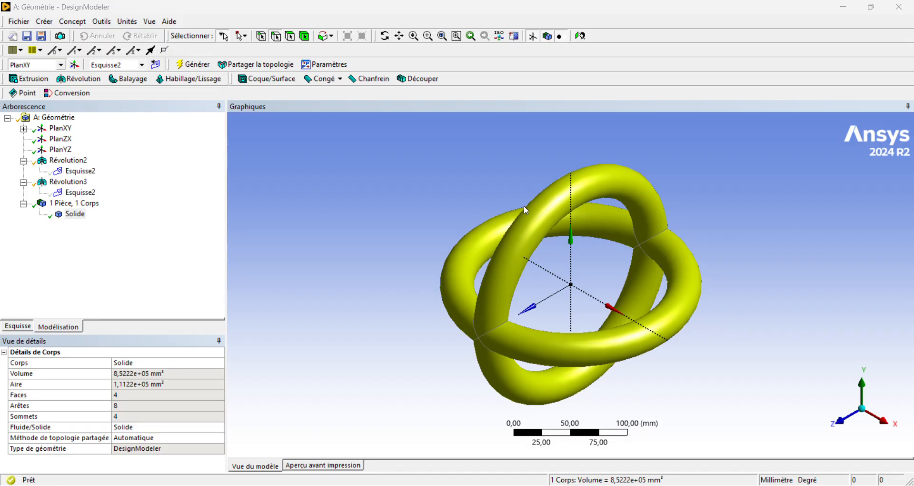
Switch to Workbench, add a second standalone Geometry system beside the first, and open its geometry cell as a new DesignModeler geometry
key("alt+Tab")
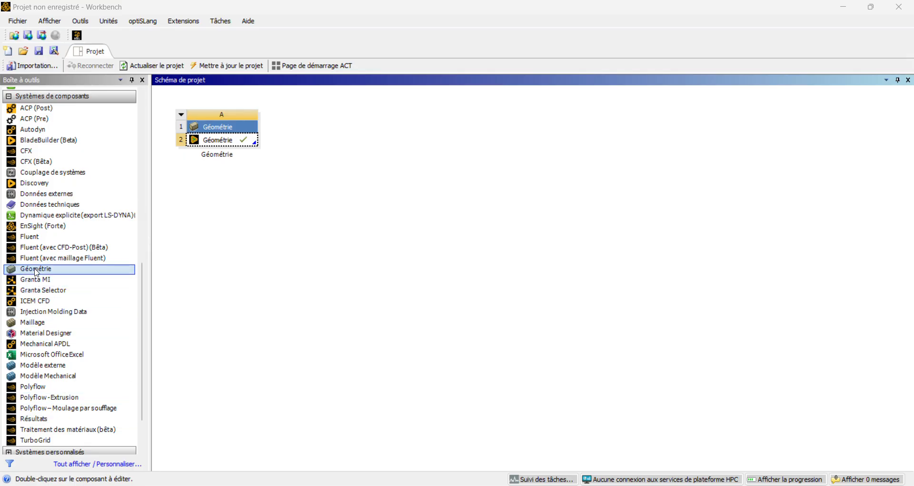
left_click_drag(37, 272, 337, 152)
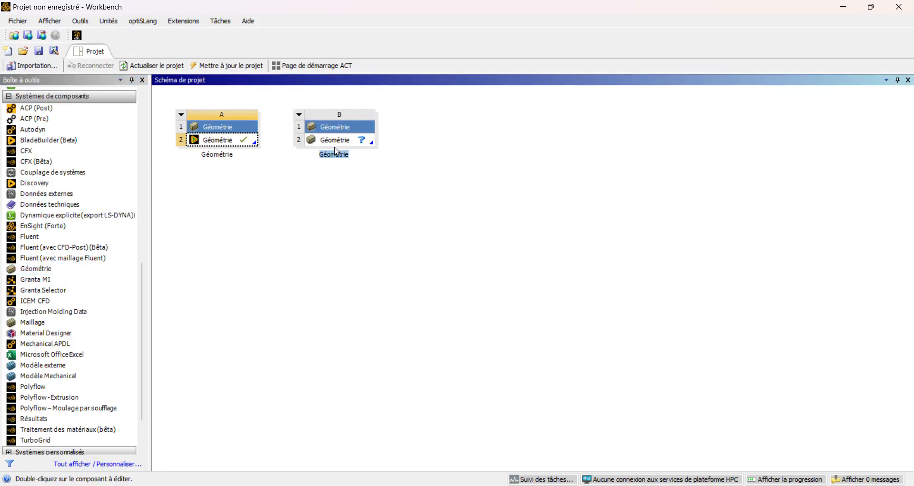
left_click(337, 141)
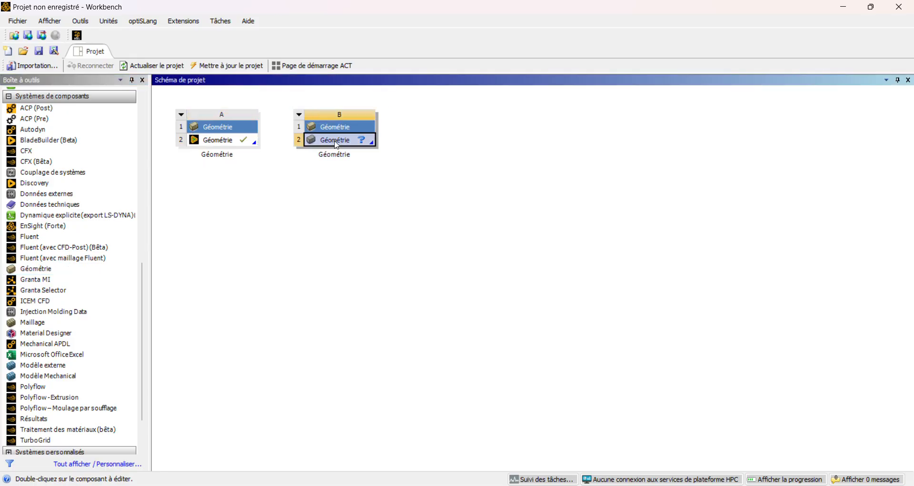
right_click(337, 143)
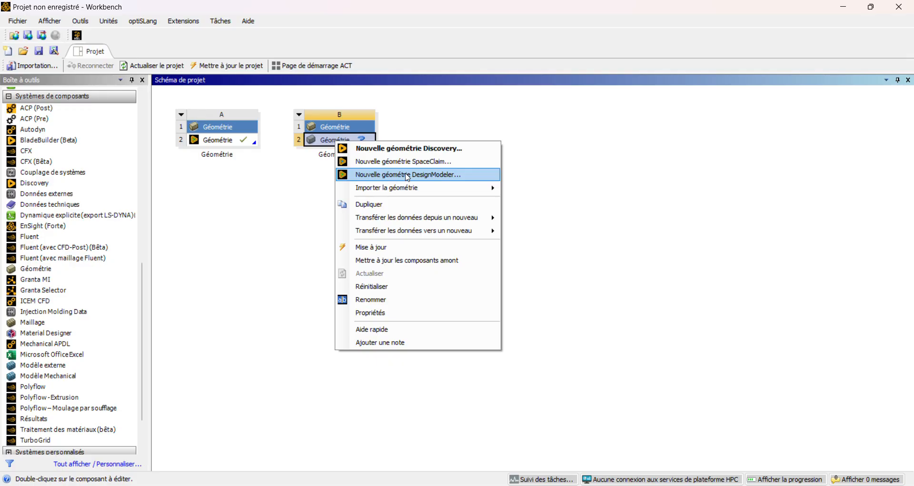
mouse_move(415, 190)
left_click(418, 175)
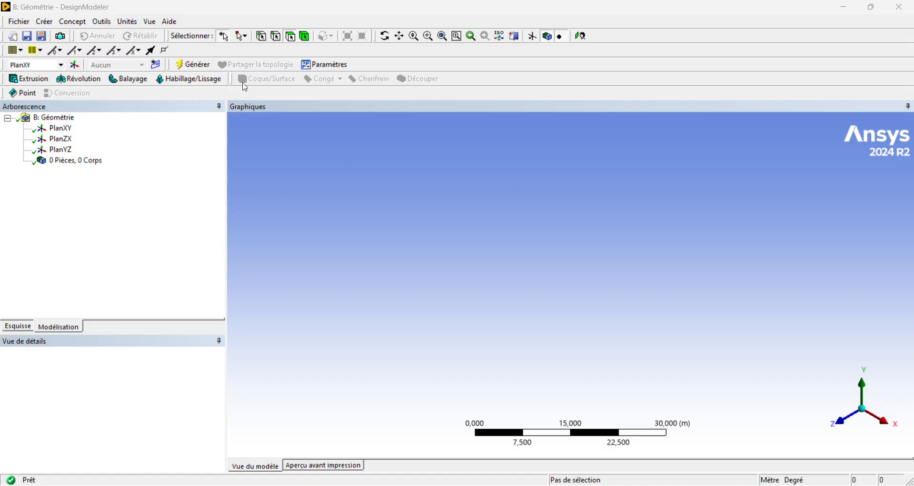
Set the length unit of the new geometry to millimetres
left_click(46, 24)
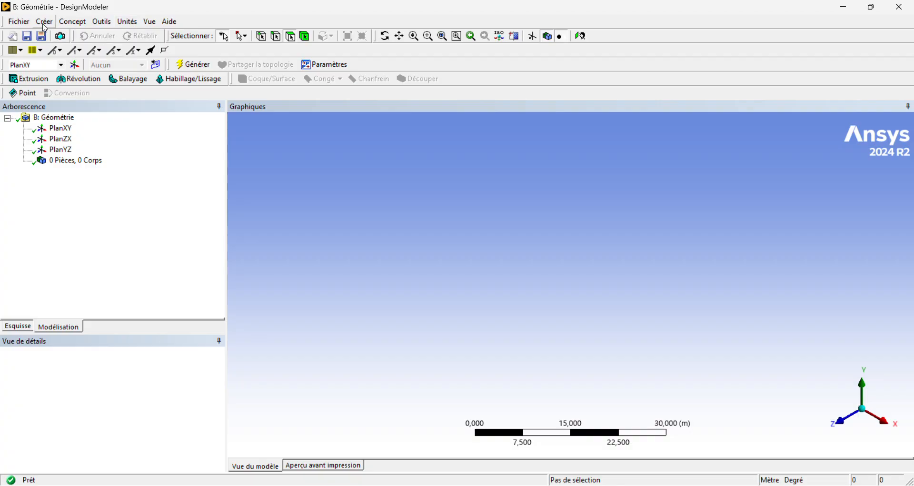
left_click(47, 23)
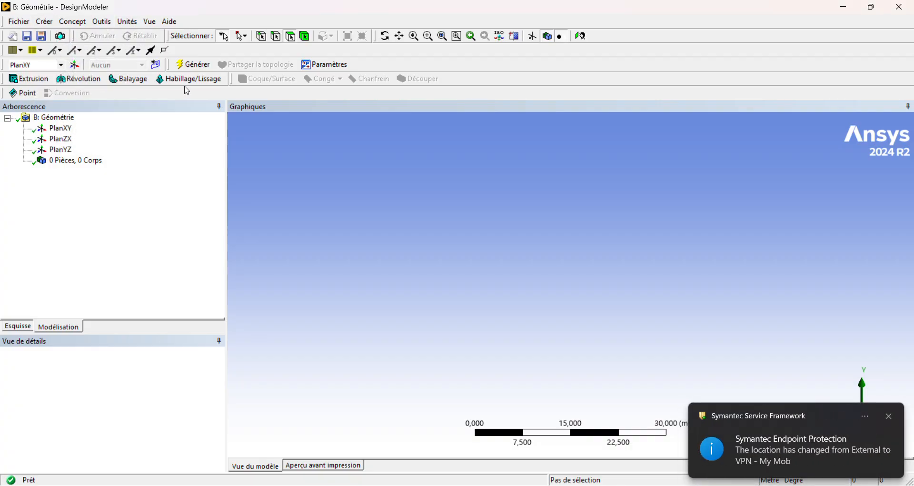
left_click(888, 417)
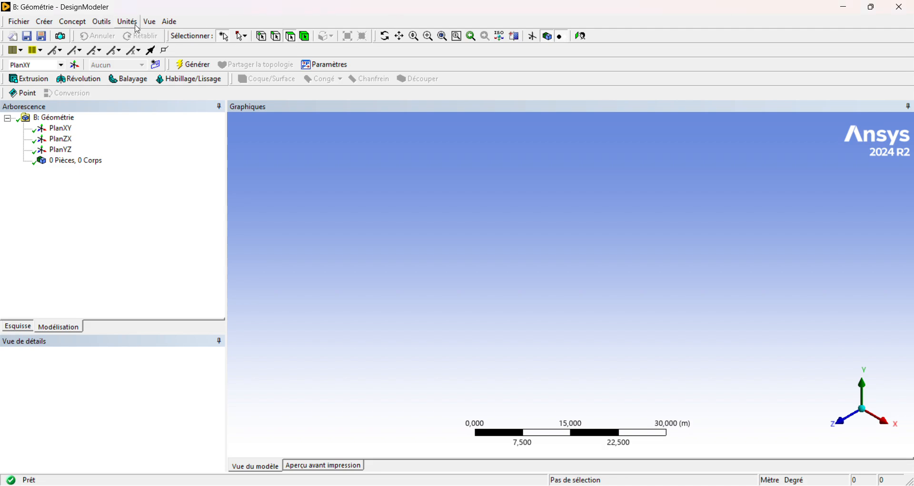
left_click(127, 22)
mouse_move(150, 22)
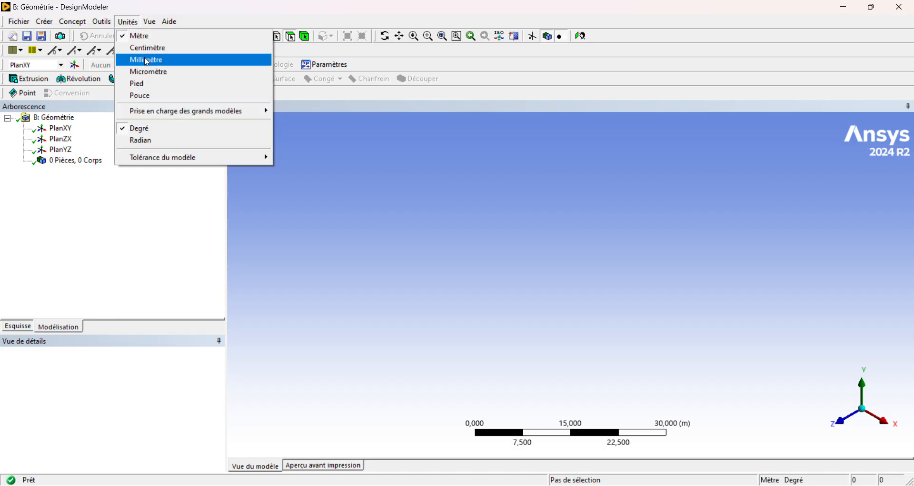
left_click(148, 61)
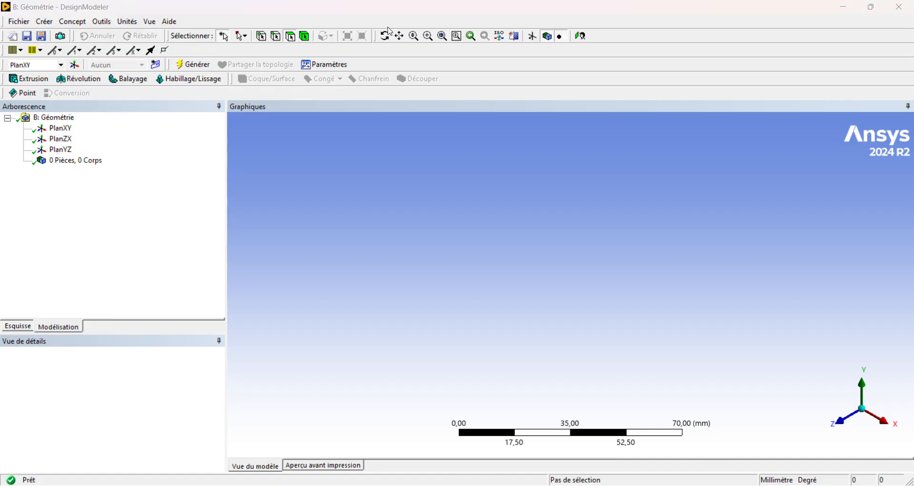
On the XY plane, sketch a circle about 24 mm in diameter centred on the positive X axis, about 39 mm from the origin
left_click(57, 129)
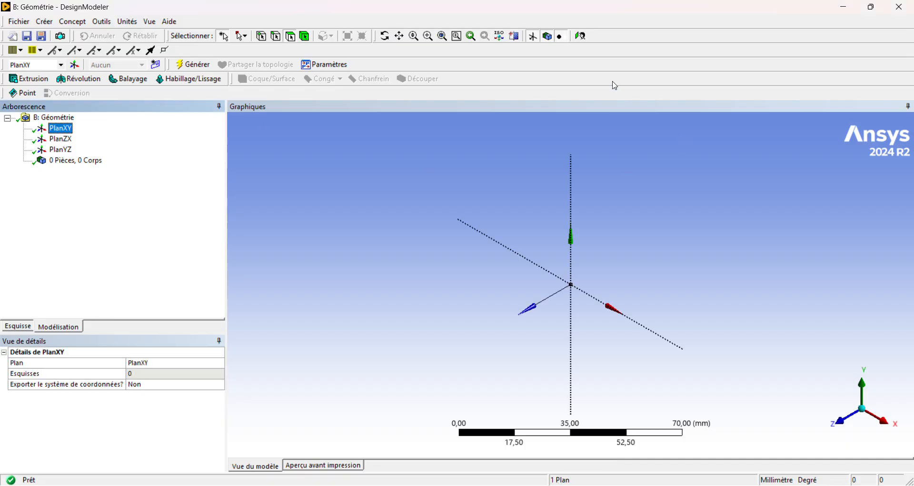
left_click(582, 36)
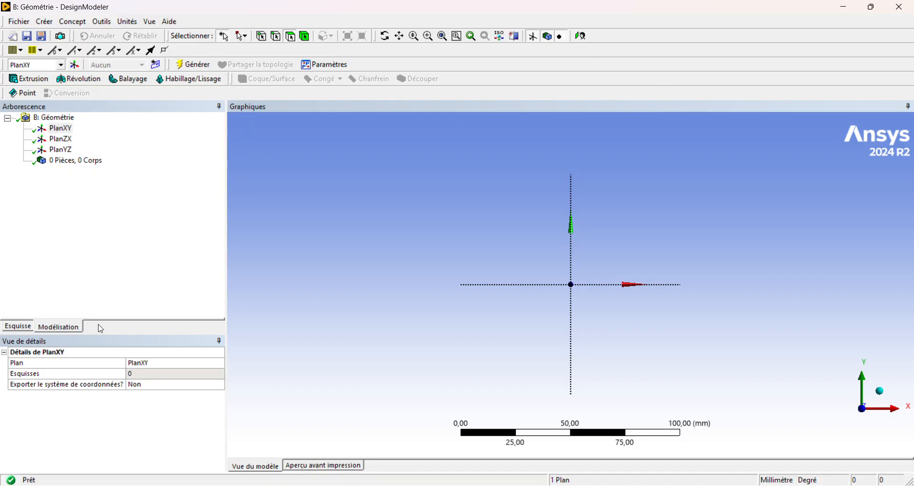
left_click(19, 326)
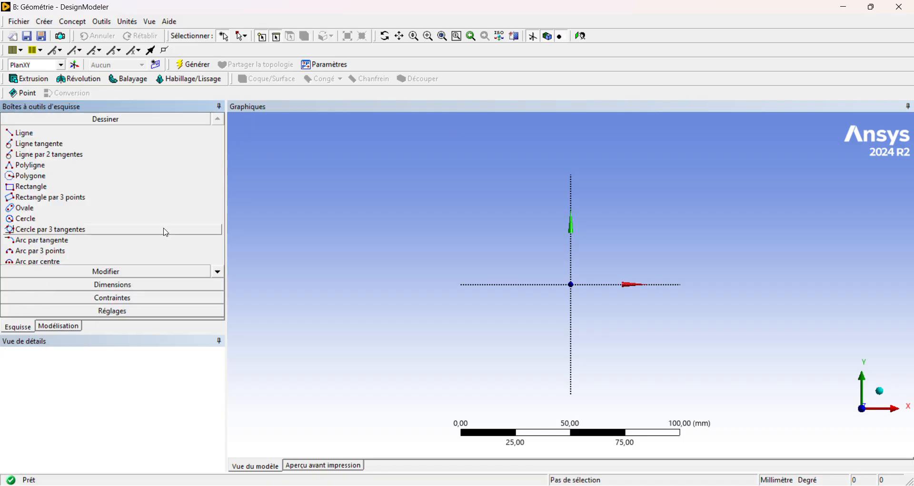
left_click(24, 219)
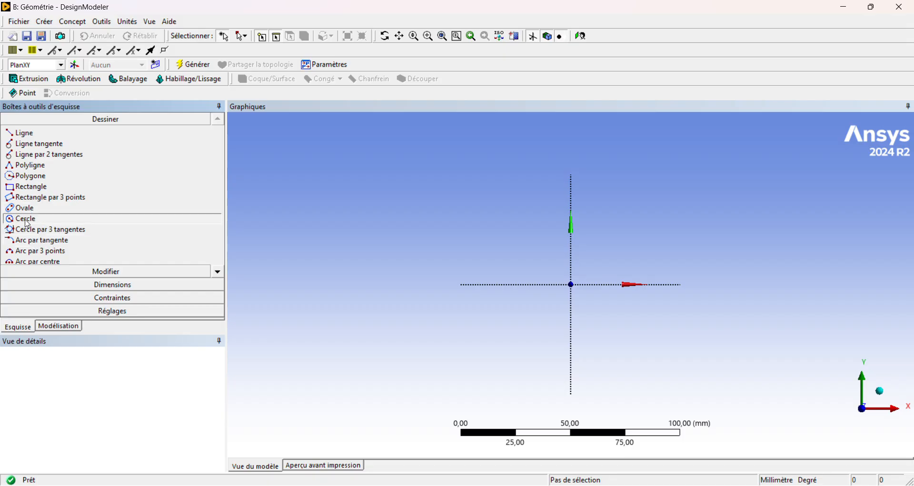
left_click(658, 283)
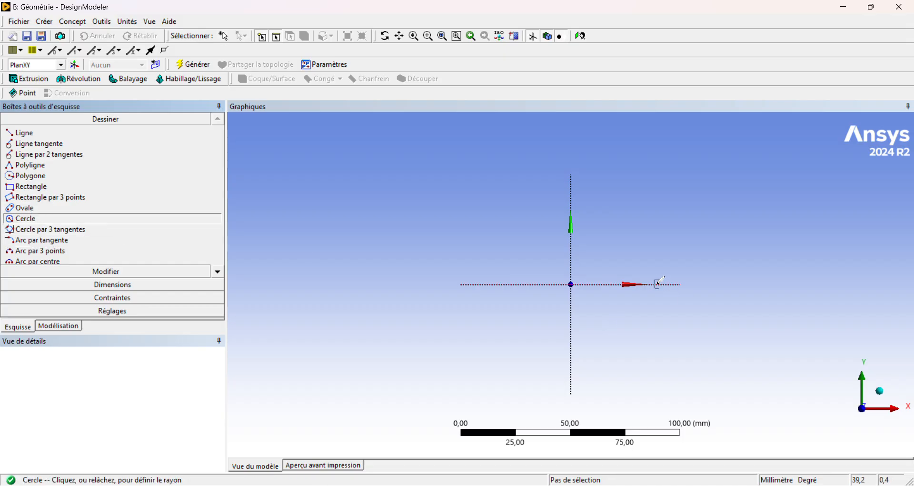
left_click(673, 262)
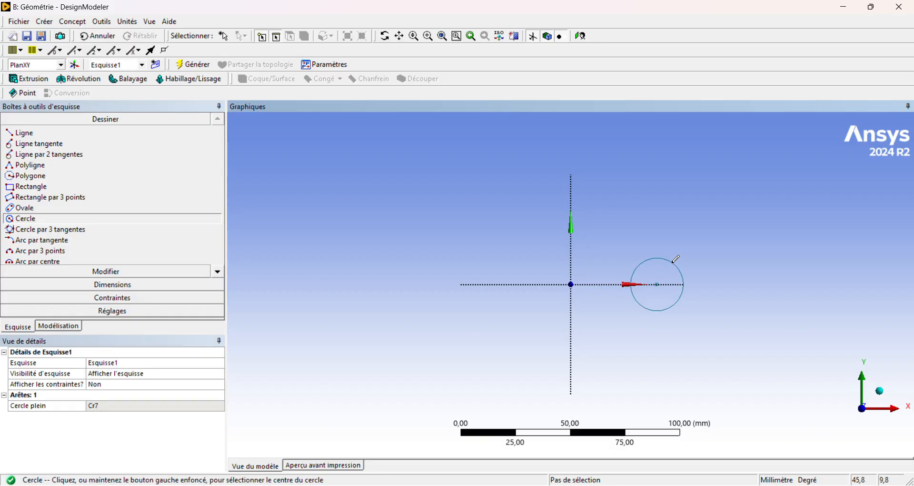
Sketch a second circle about 21 mm in diameter centred on the positive Y axis, about 36 mm from the origin
left_click(571, 205)
left_click(555, 223)
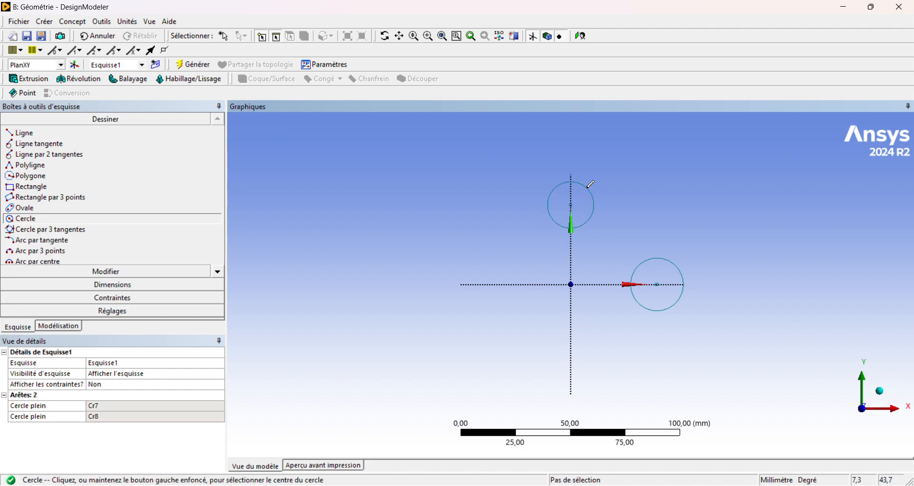
key("Escape")
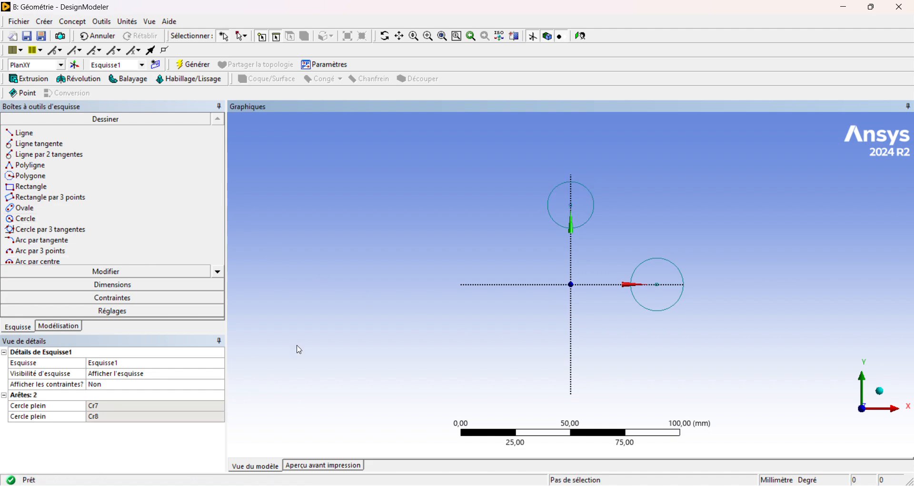
Add a diameter dimension to the circle on the X axis and set it to 30 mm
left_click(85, 287)
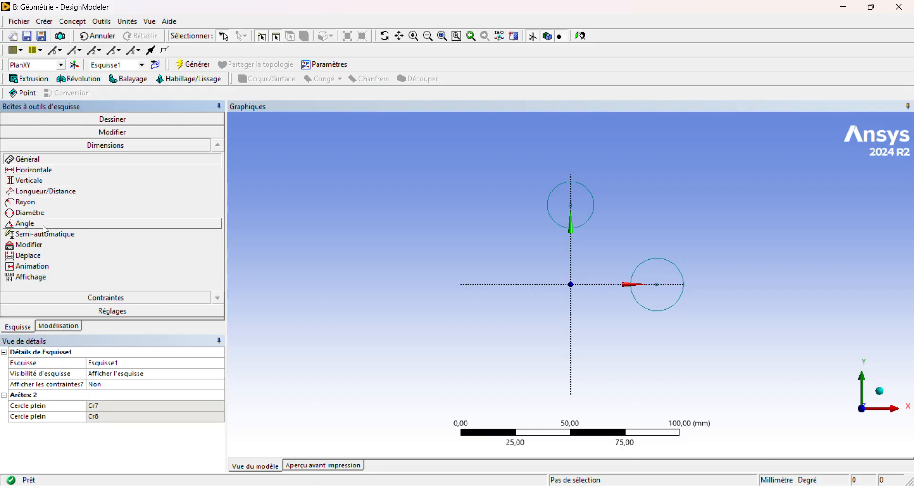
left_click(51, 217)
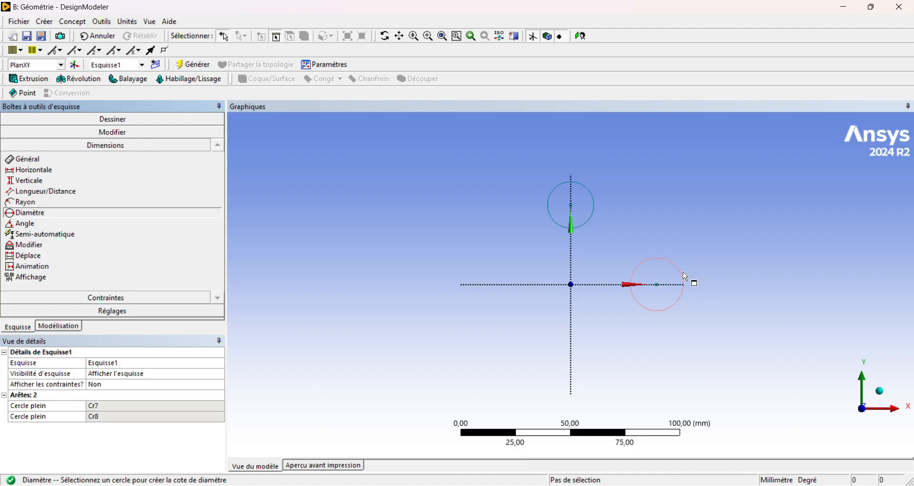
left_click(685, 282)
left_click(704, 248)
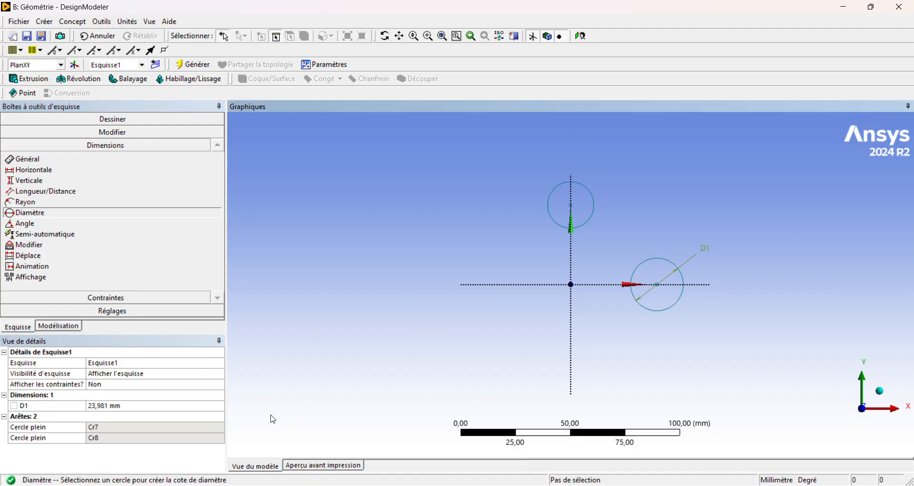
type("30")
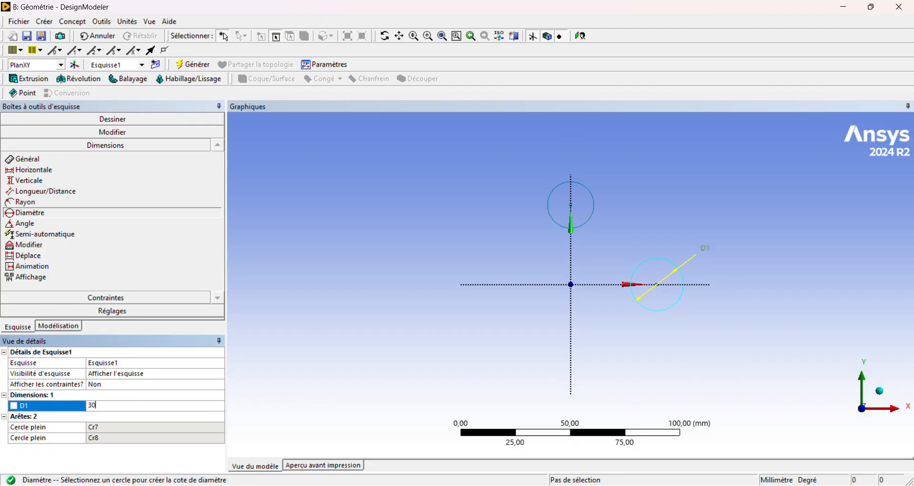
key("Return")
Add a diameter dimension to the circle on the Y axis and set it to 30 mm
left_click(593, 195)
left_click(613, 164)
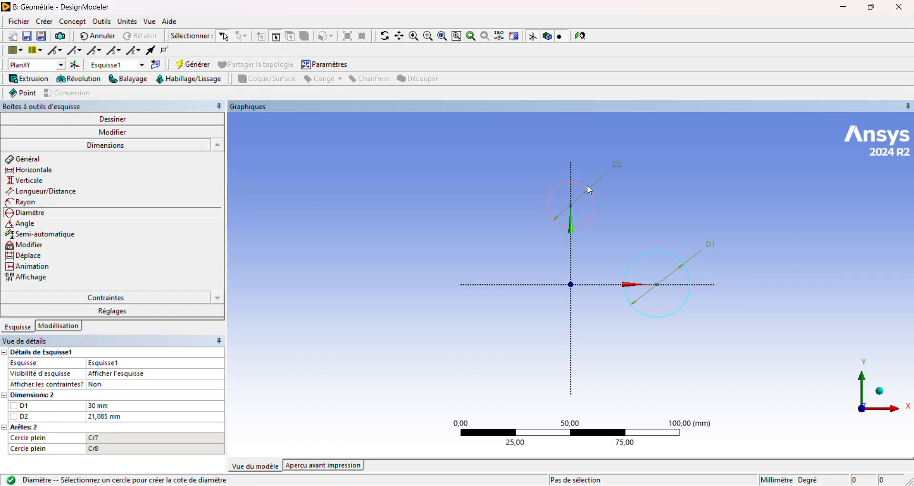
left_click(115, 416)
type("30")
key("Return")
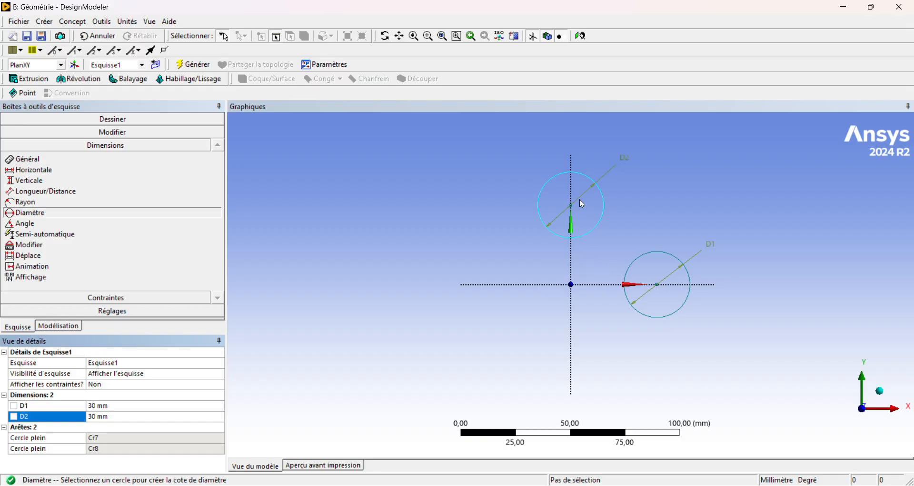
Dimension the horizontal distance from the Y axis to the centre of the circle on the X axis and set it to 100 mm
left_click(53, 171)
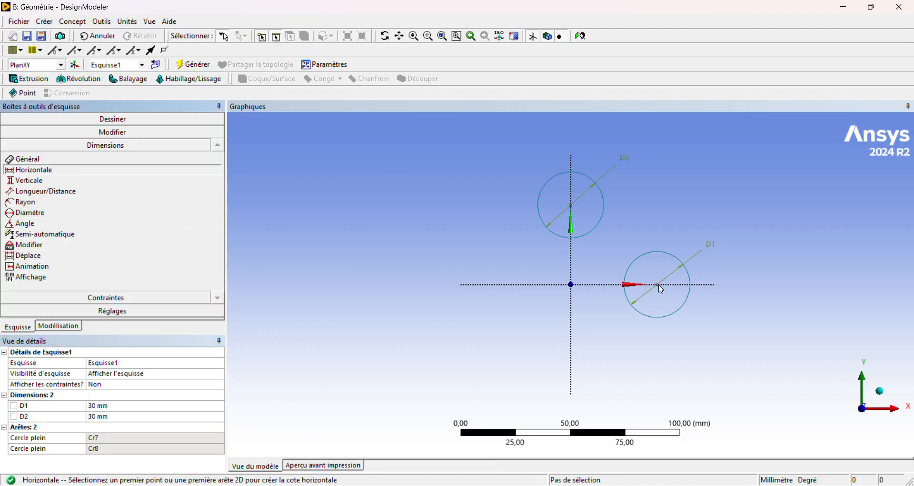
left_click(659, 285)
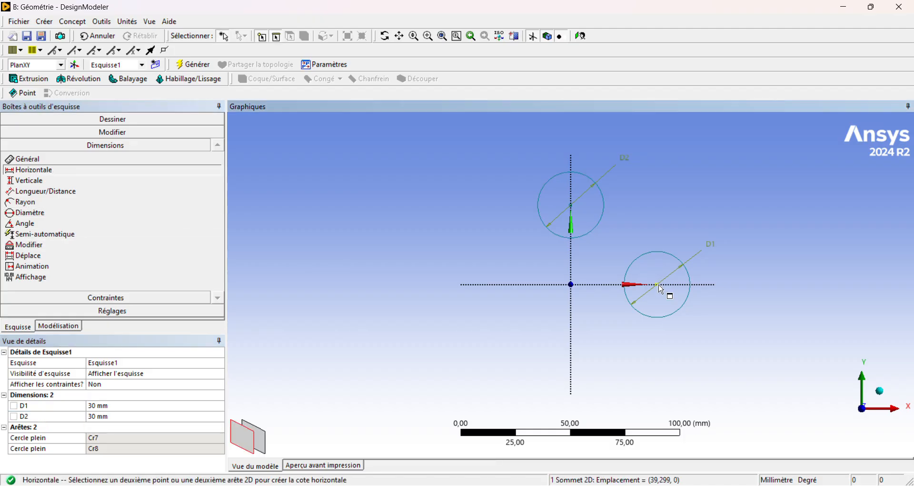
left_click(572, 264)
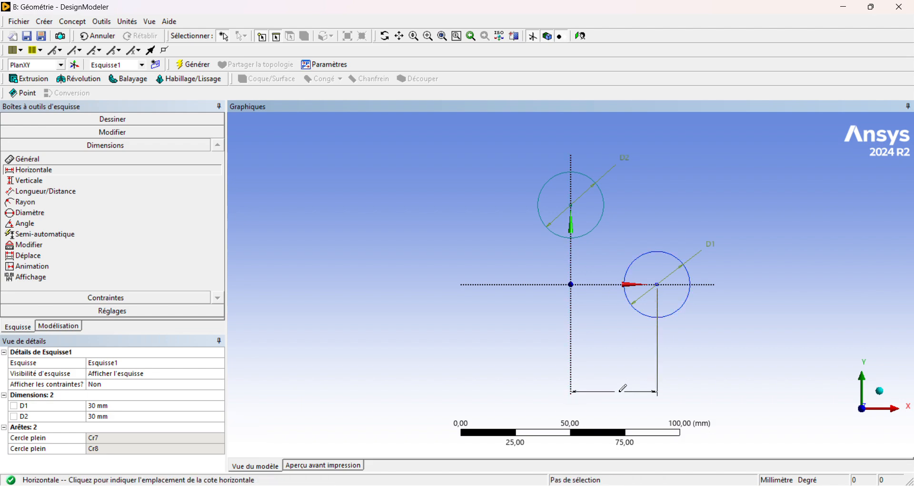
left_click(622, 389)
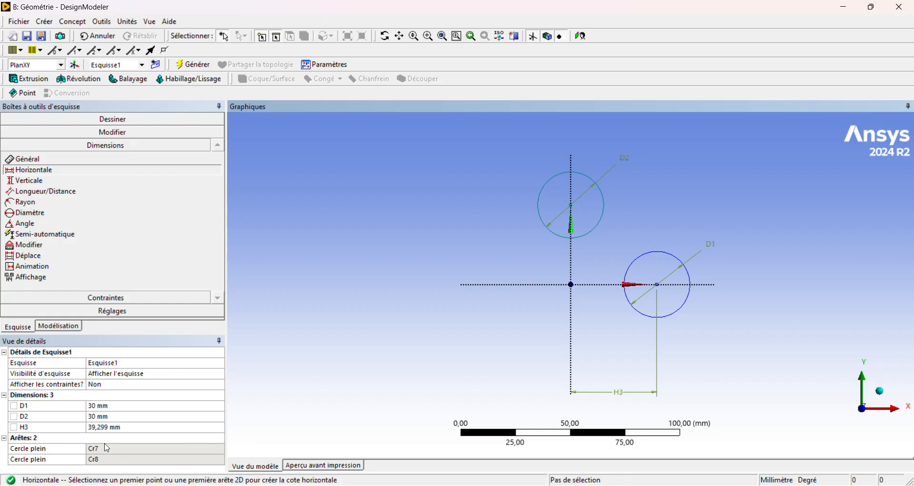
left_click(109, 428)
type("100")
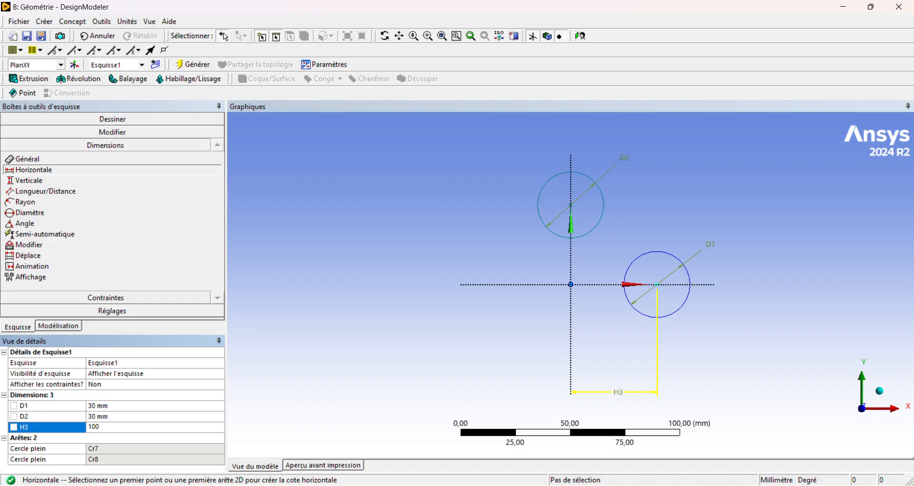
key("Return")
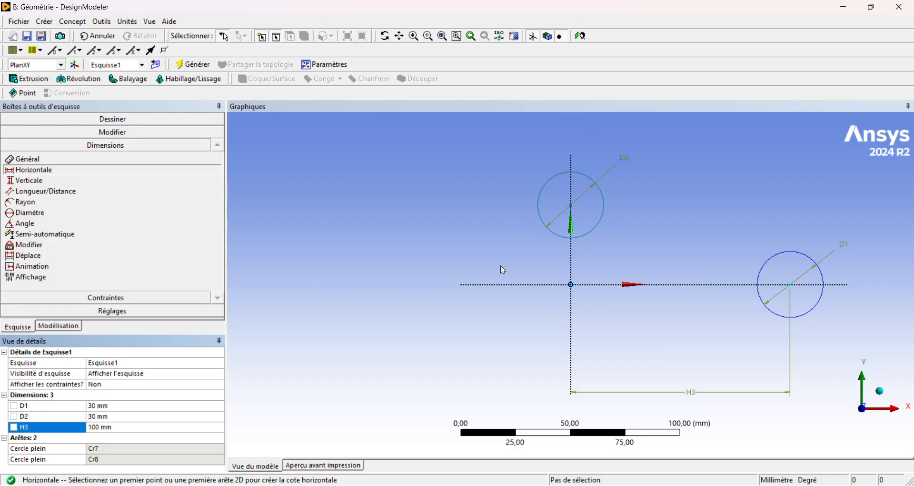
Dimension the vertical distance from the X axis to the centre of the circle on the Y axis, set it to 100 mm, and leave sketching
left_click(37, 180)
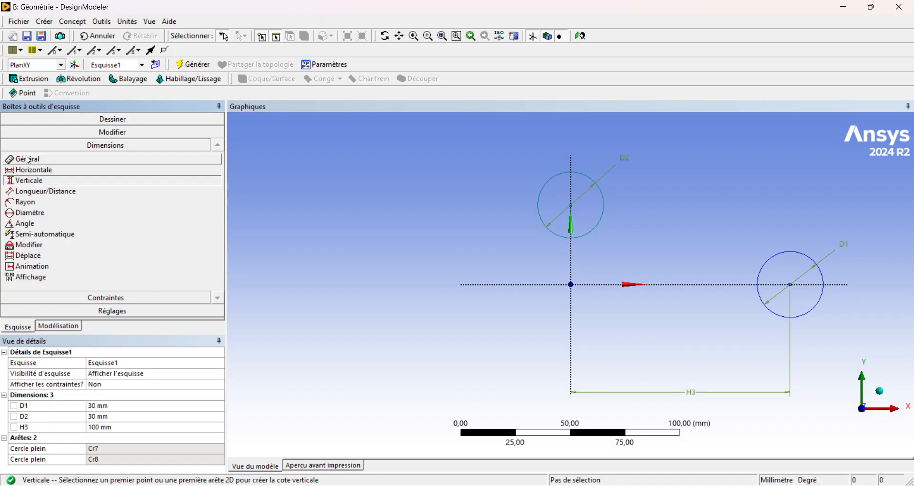
left_click(572, 206)
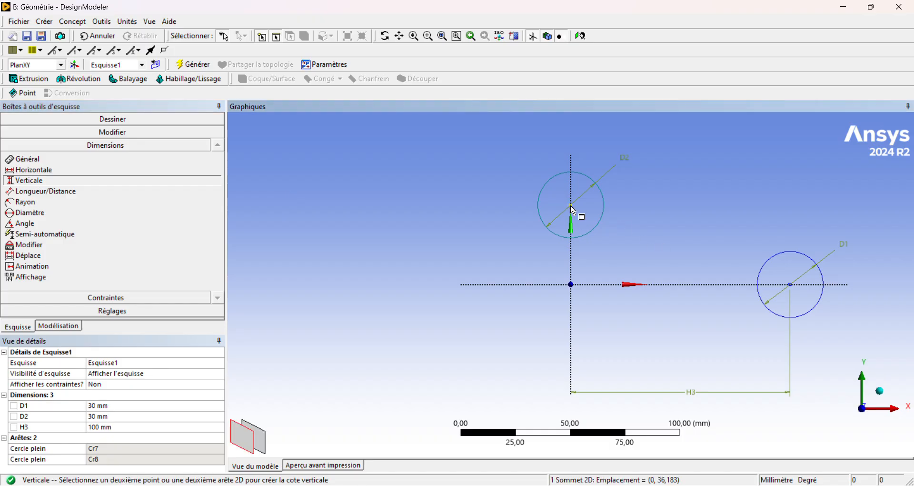
left_click(572, 286)
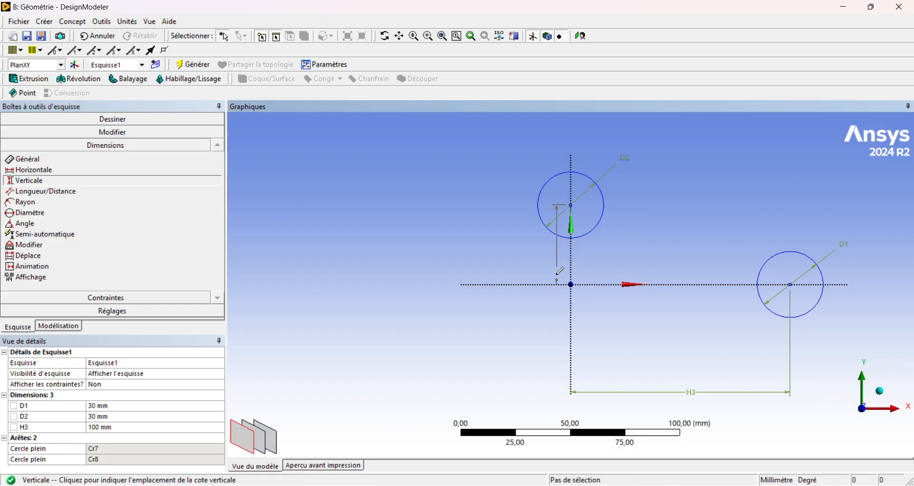
left_click(469, 259)
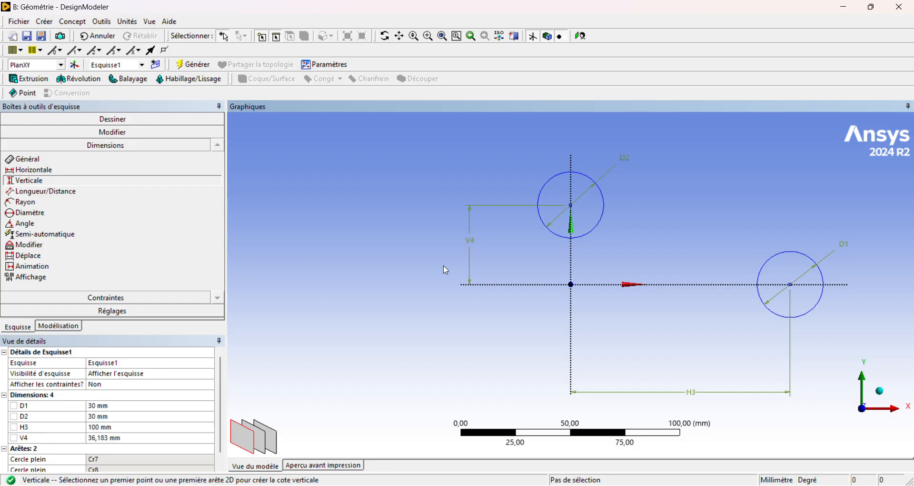
left_click(97, 437)
type("100")
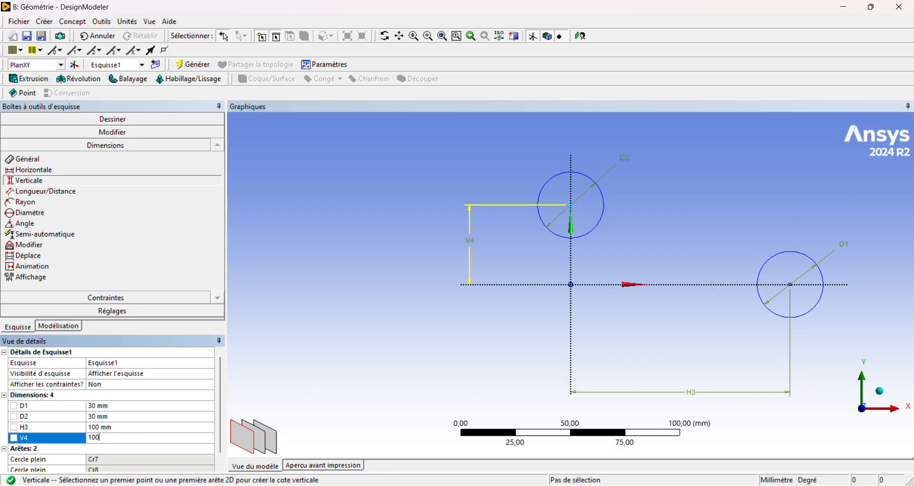
key("Return")
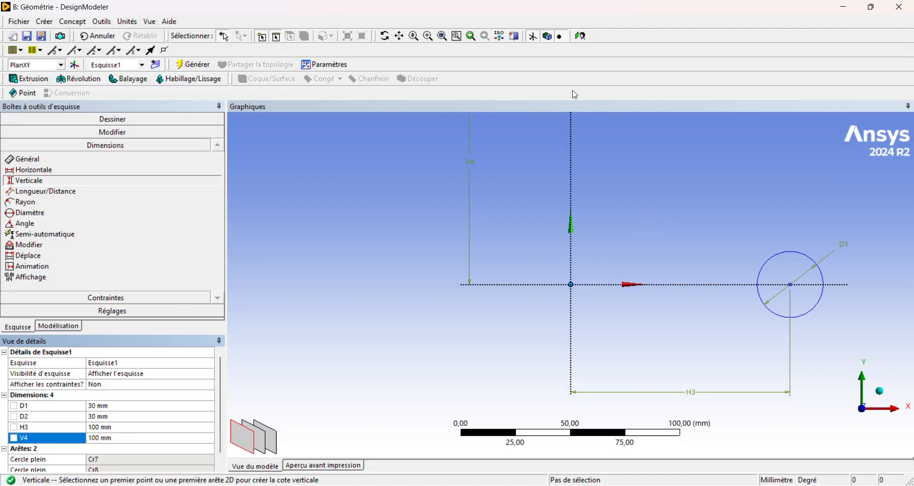
left_click(581, 36)
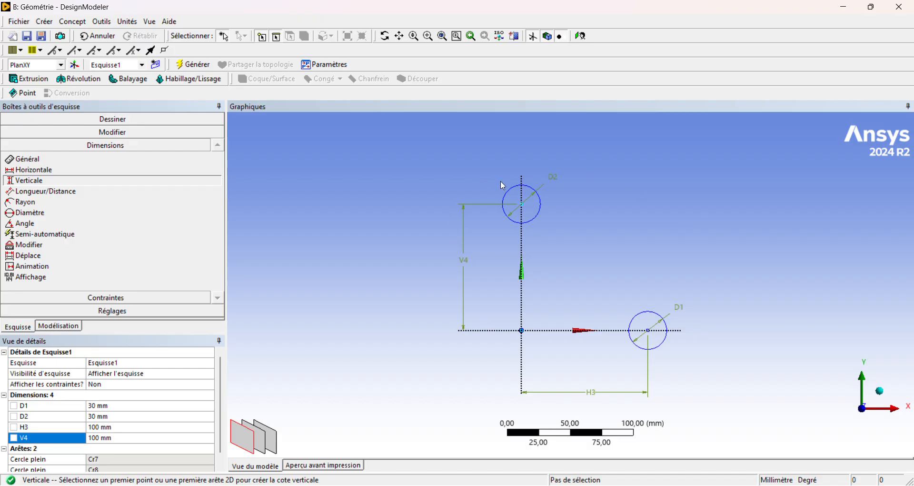
left_click(47, 328)
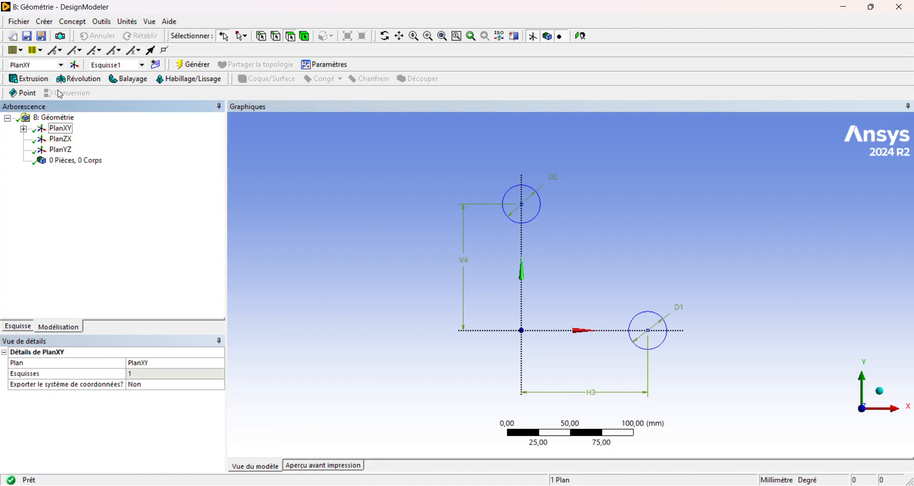
left_click(77, 79)
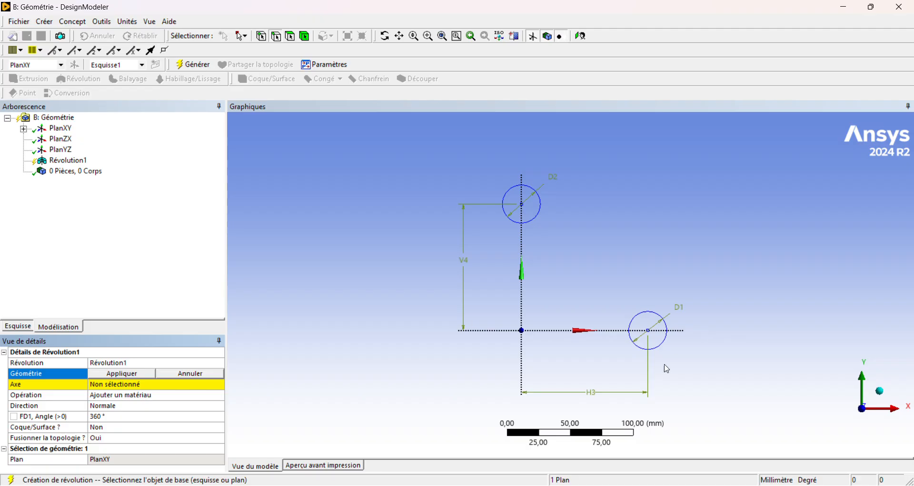
left_click(644, 323)
left_click(123, 373)
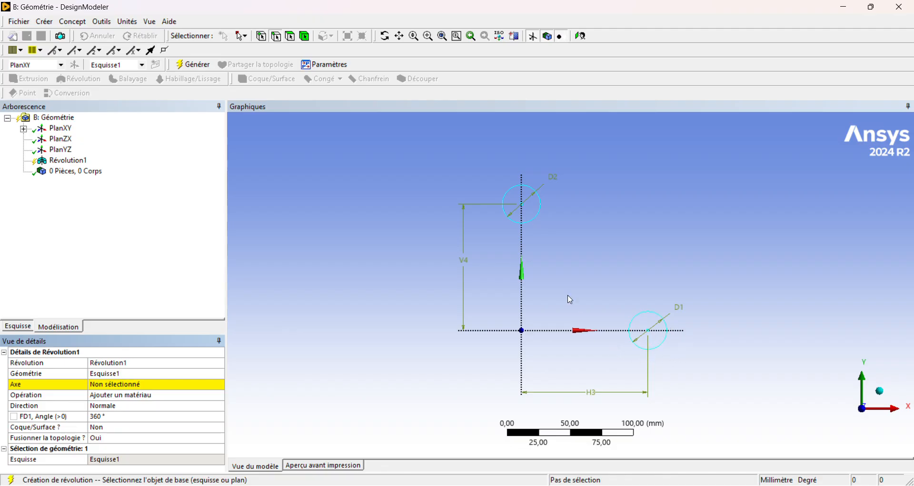
left_click(102, 376)
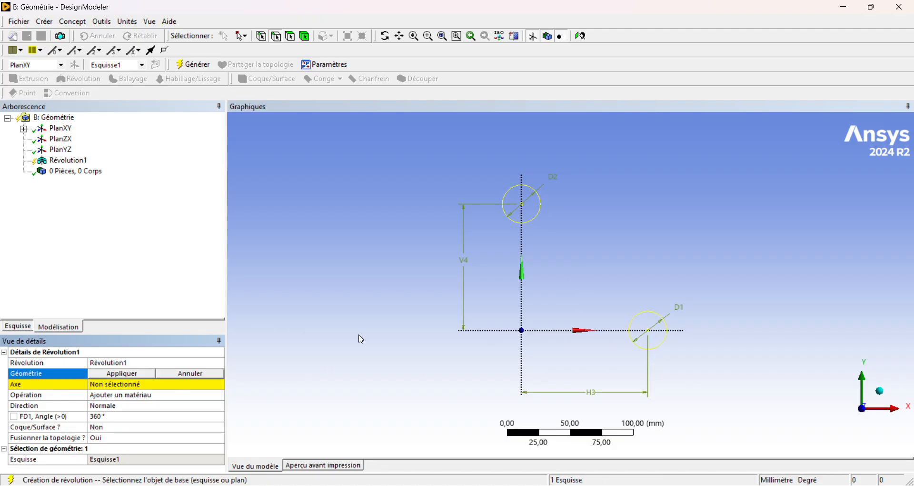
left_click(535, 221)
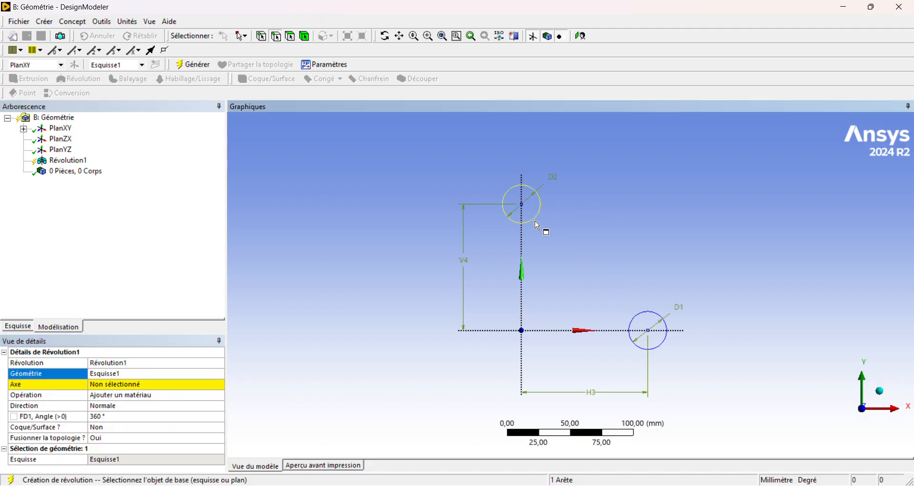
left_click(592, 281)
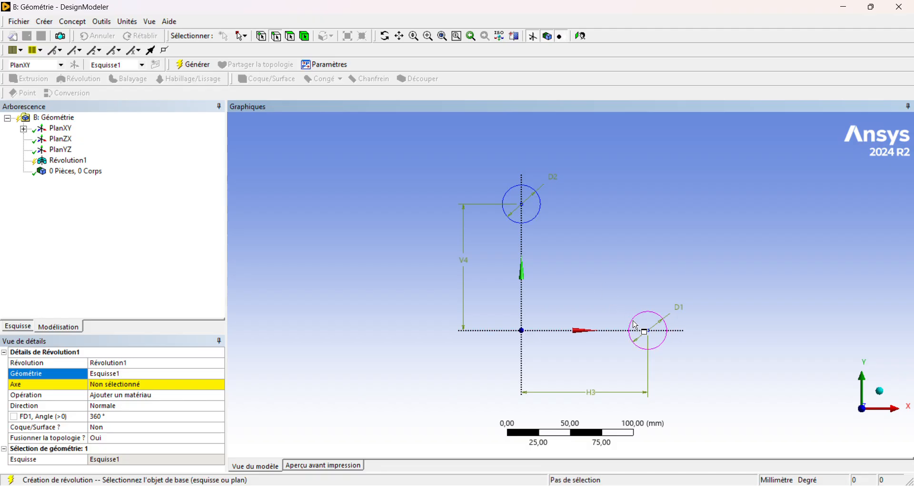
left_click(634, 319)
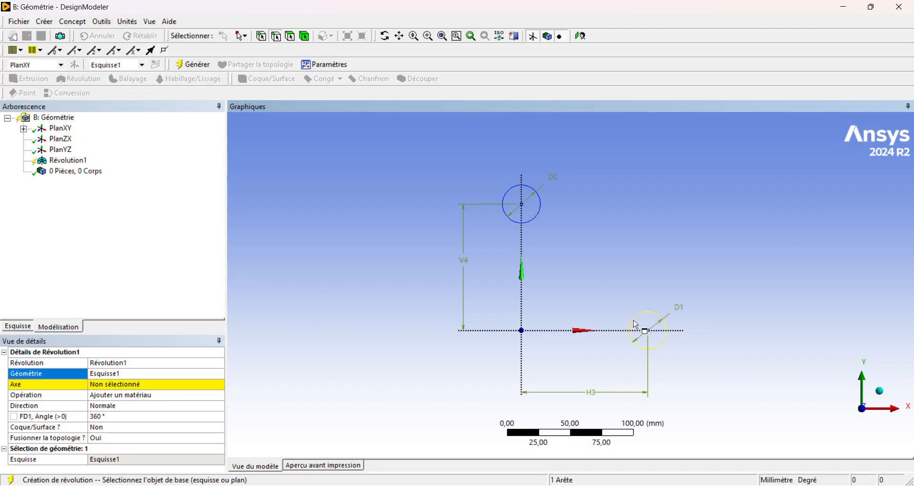
left_click(114, 373)
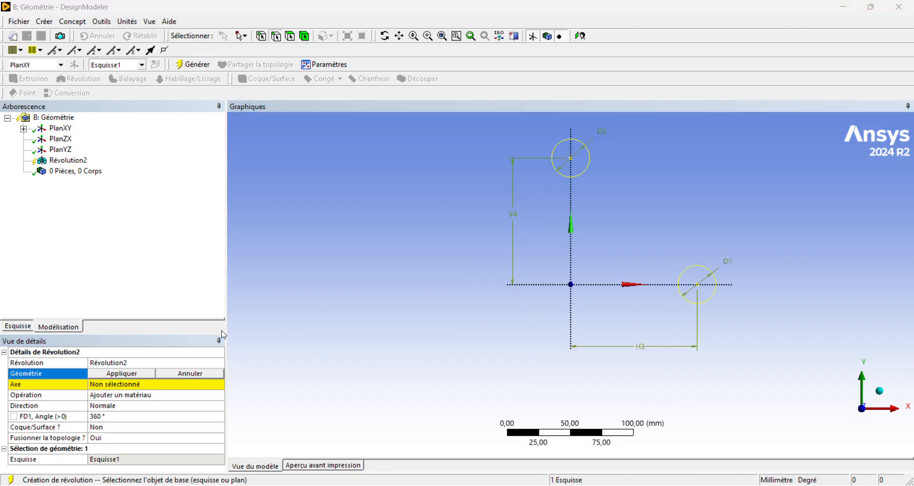
Revolve Esquisse1 through 360° about the Y axis as added material and generate the horizontal ring
left_click(133, 375)
left_click(107, 386)
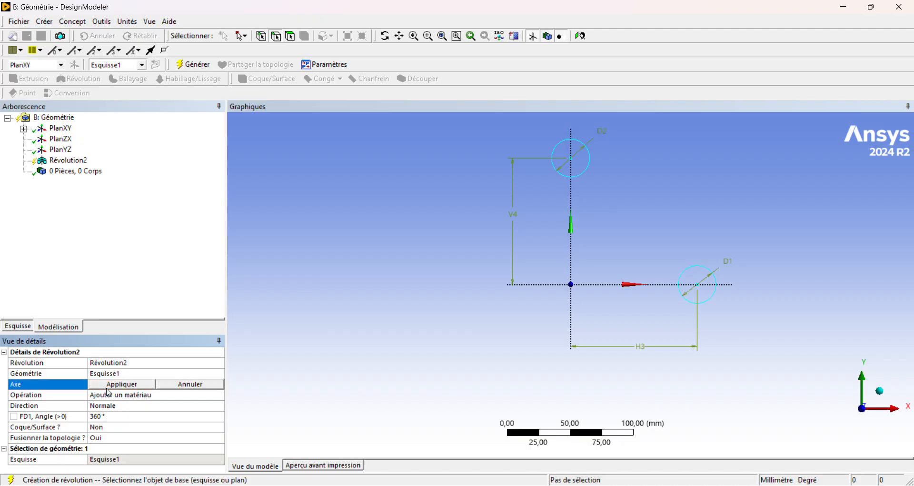
left_click(572, 264)
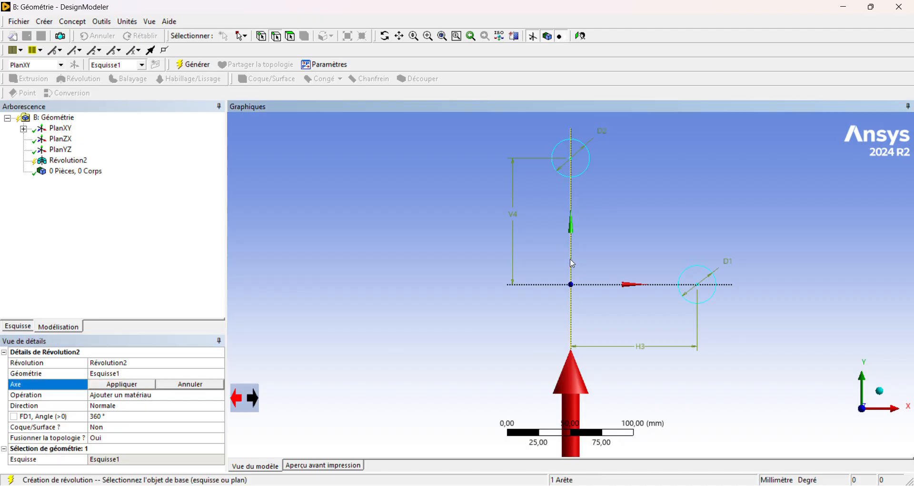
left_click(122, 384)
left_click(192, 64)
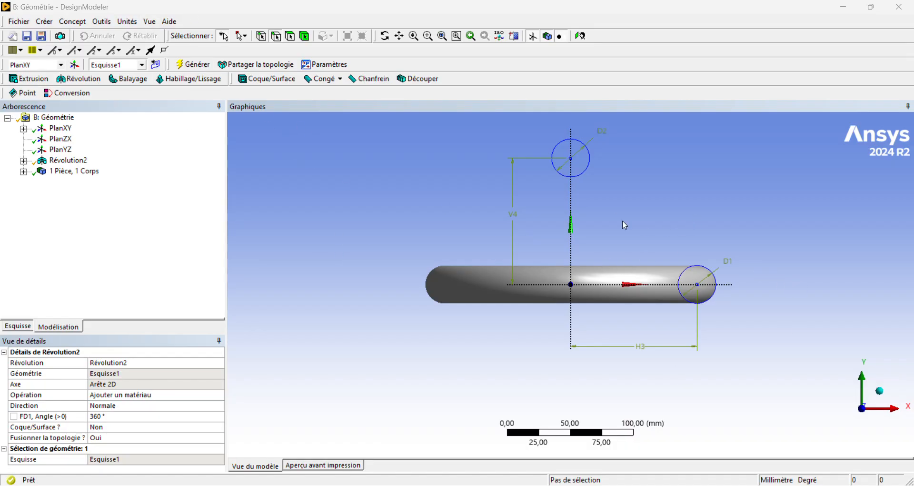
mouse_move(617, 215)
middle_mouse_down()
mouse_move(608, 262)
mouse_move(609, 251)
mouse_move(637, 237)
mouse_move(604, 236)
middle_mouse_up()
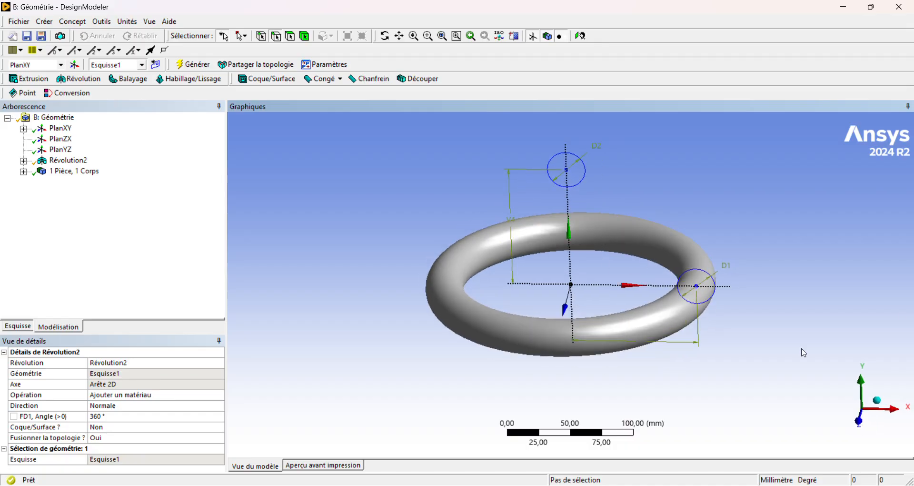
Revolve Esquisse1 again through 360° about the X axis as added material and generate the vertical ring
left_click(581, 35)
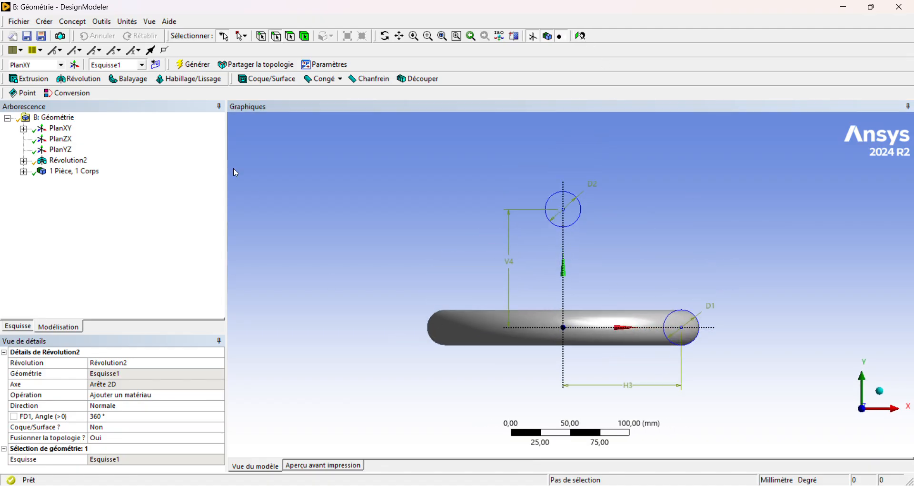
left_click(81, 80)
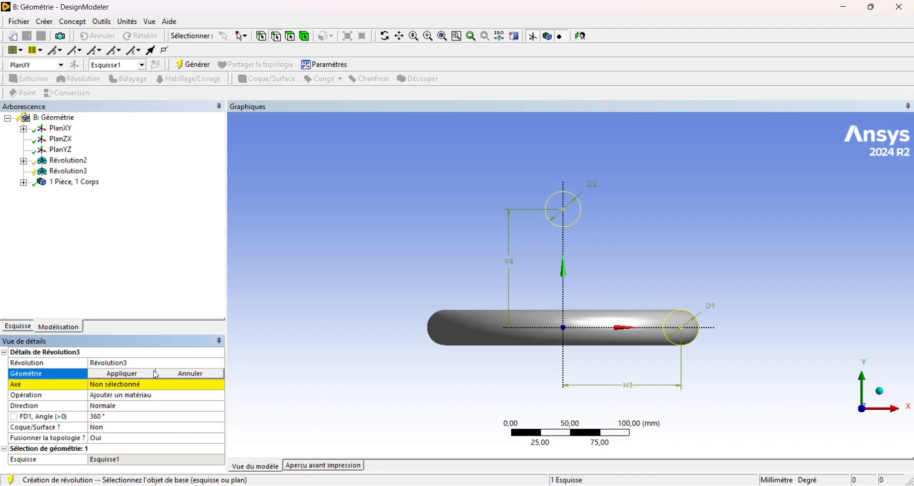
left_click(118, 379)
left_click(113, 386)
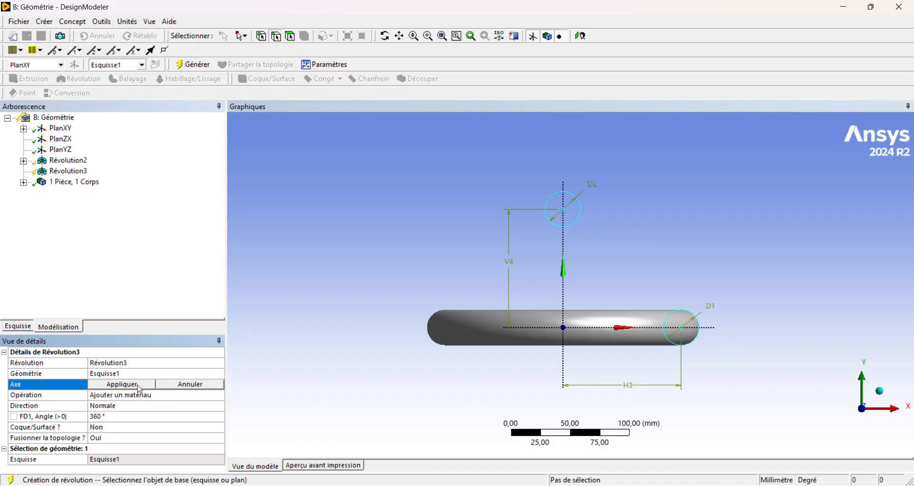
left_click(596, 327)
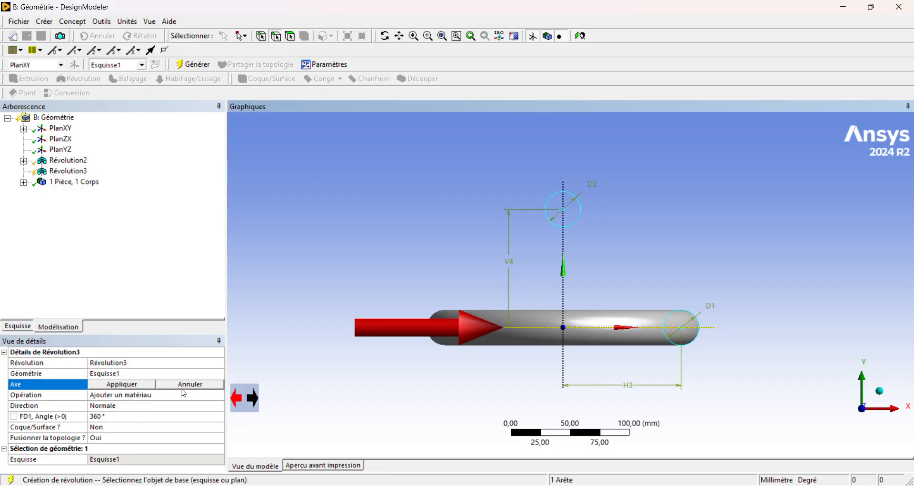
left_click(114, 387)
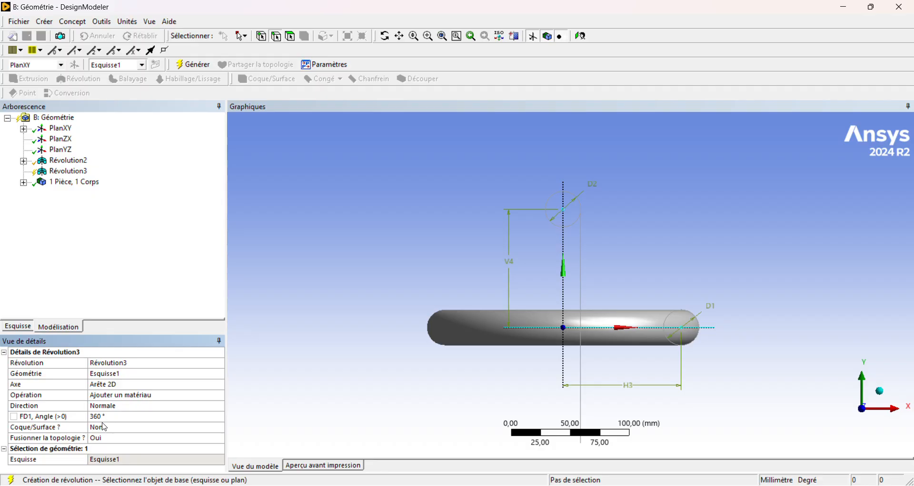
left_click(199, 69)
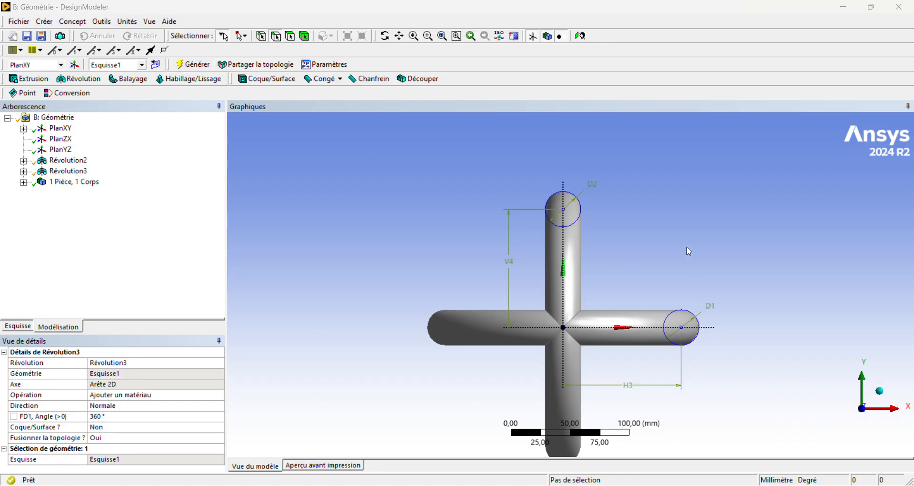
middle_click_drag(689, 251, 577, 264)
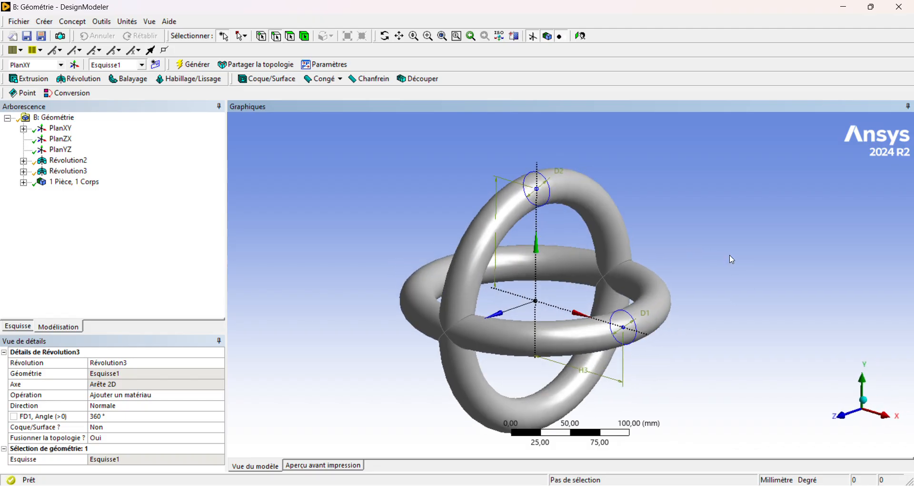